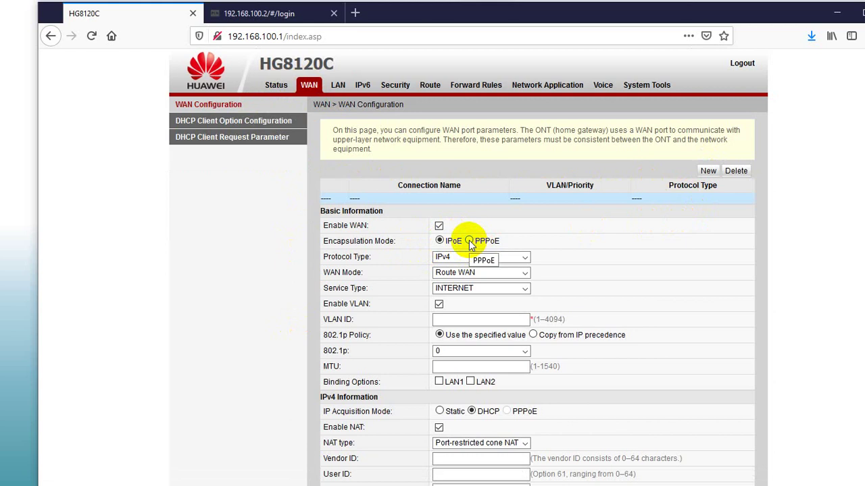
Set the new WAN connection's encapsulation mode to PPPoE, with VLAN ID 3012 and MRU 1480
left_click(468, 241)
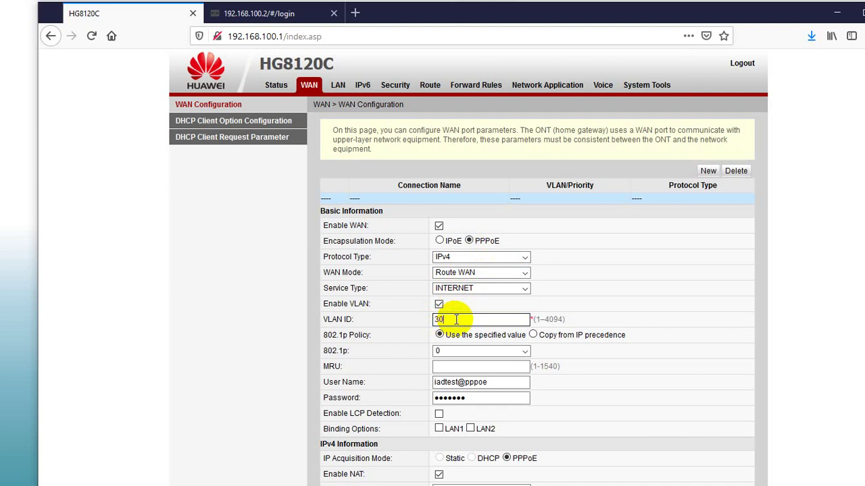
key("Tab")
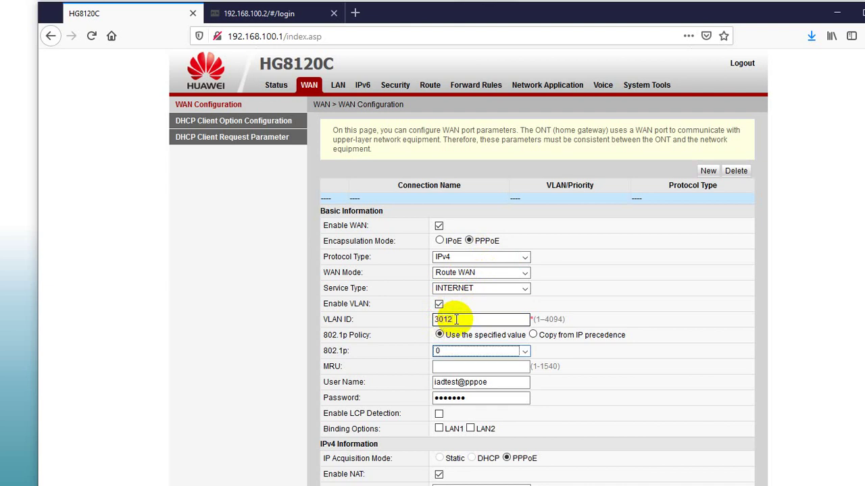
left_click(465, 366)
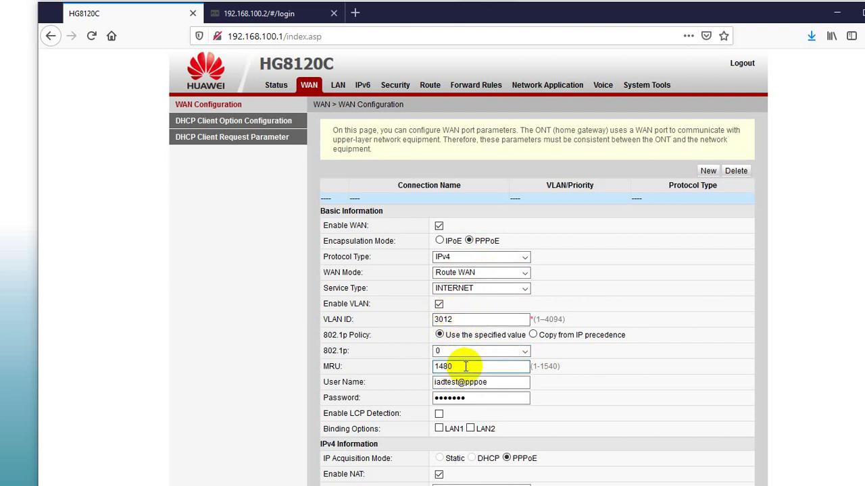
key("Tab")
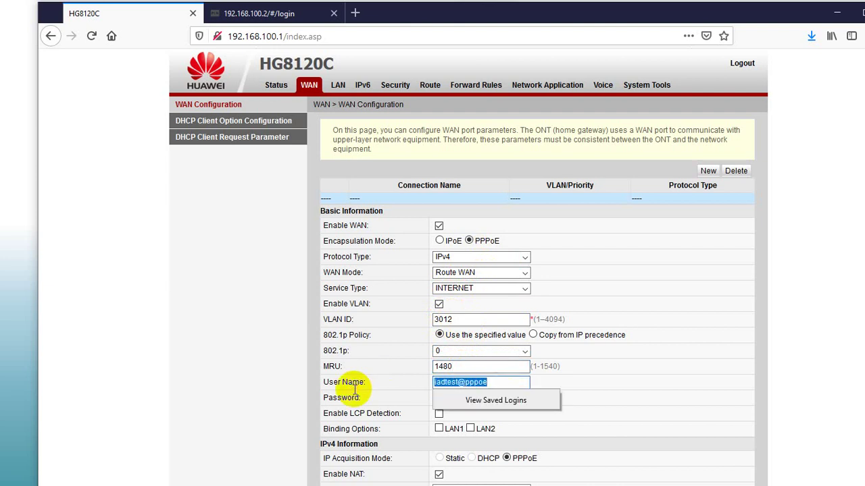
Enter the PPPoE account's user name and password for the WAN connection
type("irfan")
key("Tab")
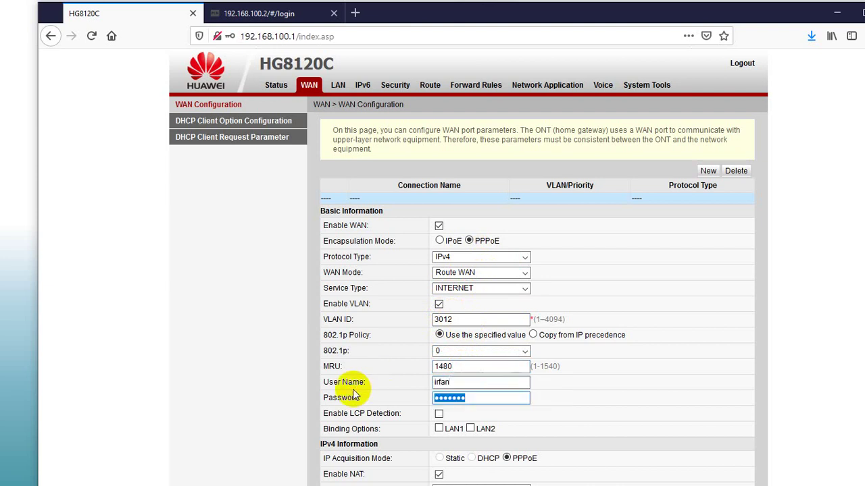
type("••")
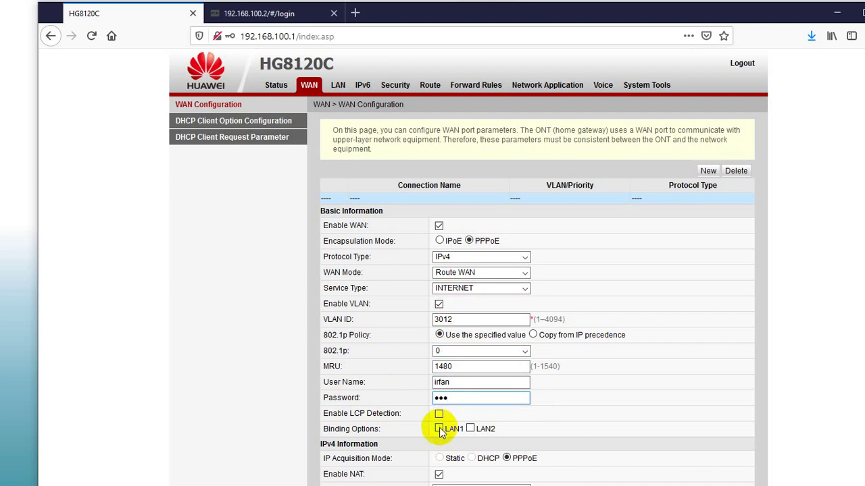
Bind the PPPoE connection to LAN1 and apply the configuration, declining to save the login in the browser
left_click(439, 429)
scroll(439, 392, "down", 2)
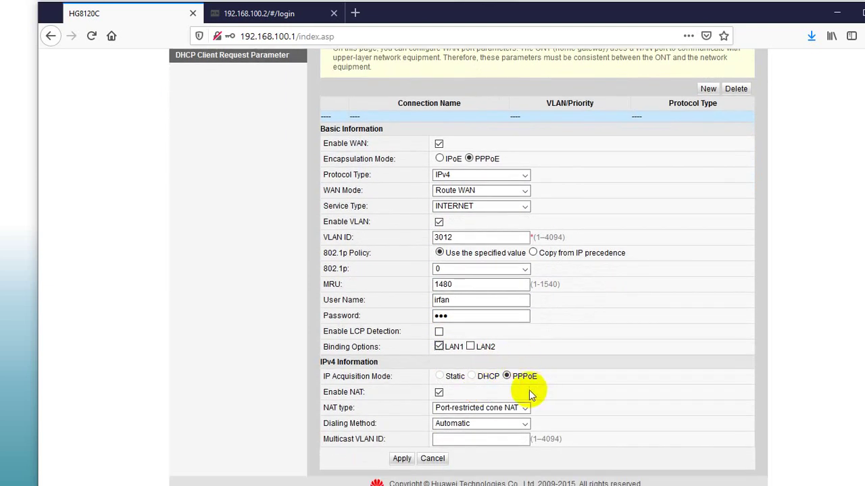
left_click(401, 459)
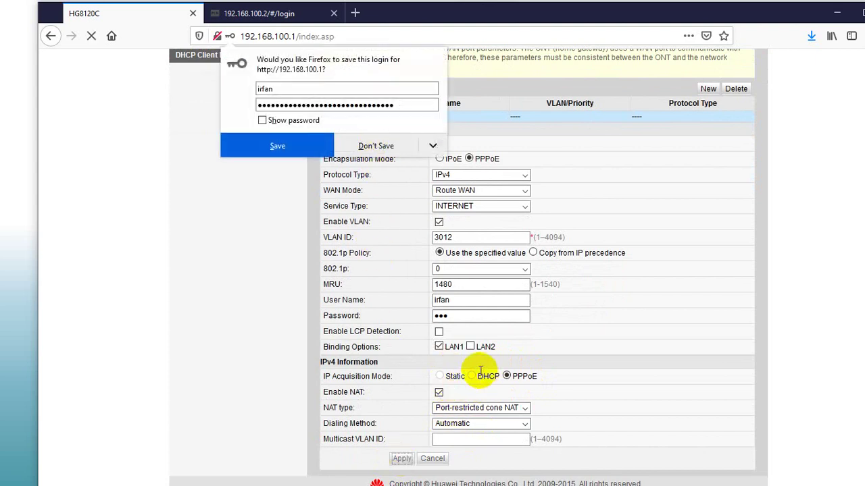
left_click(379, 146)
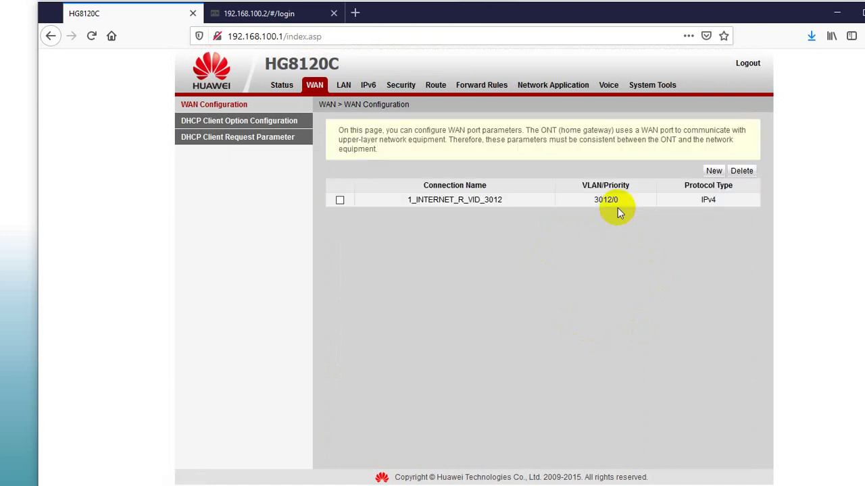
Create a second WAN connection in Bridge WAN mode with service type OTHER
left_click(713, 170)
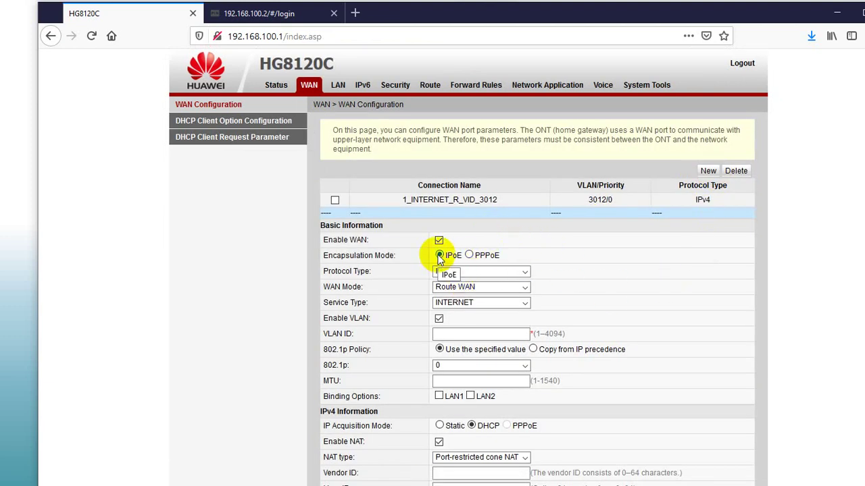
left_click(457, 287)
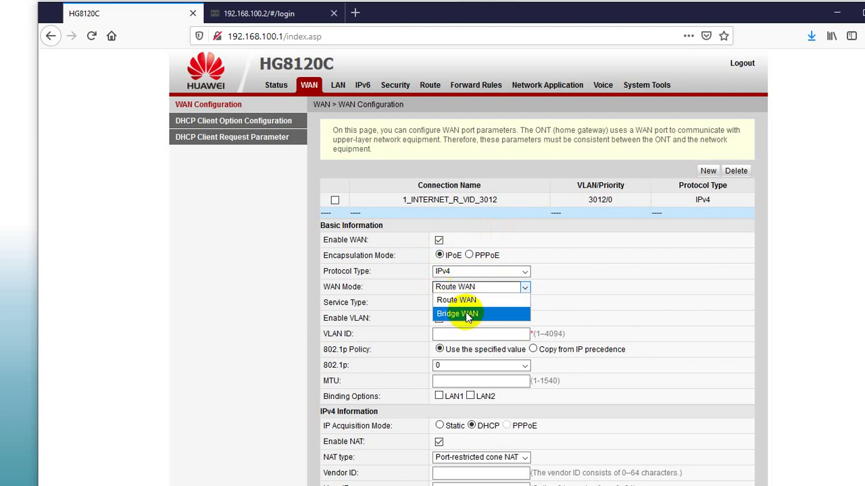
left_click(460, 313)
left_click(471, 303)
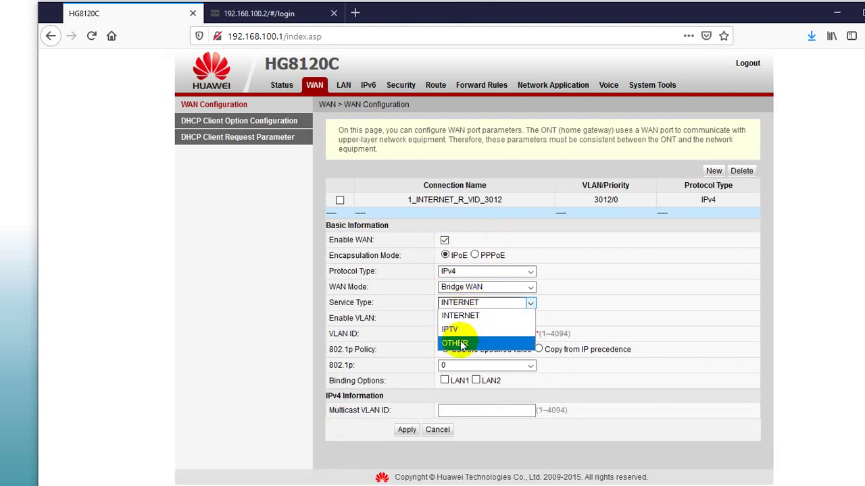
left_click(459, 342)
Set the bridge connection's VLAN ID to 3015 and apply it, declining to save the login
left_click(452, 334)
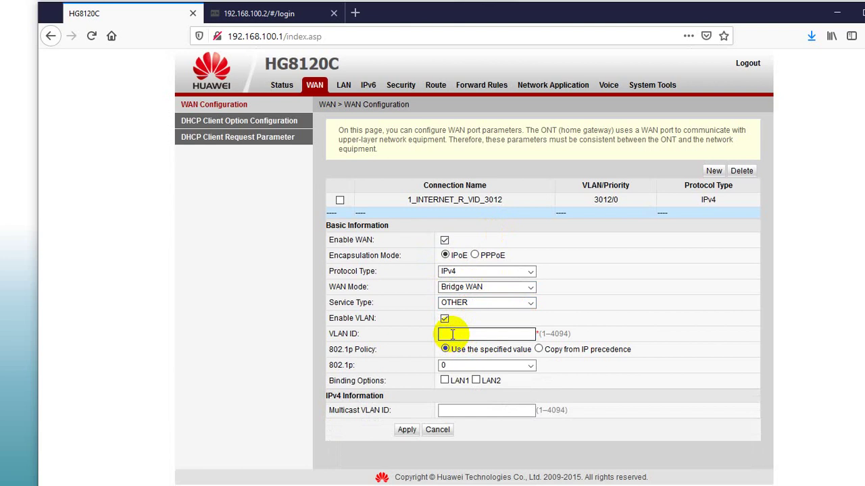
type("3015")
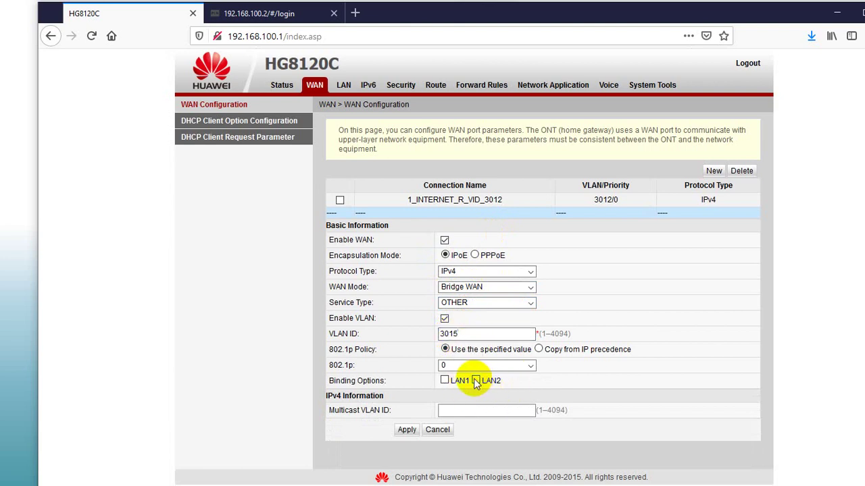
left_click(406, 431)
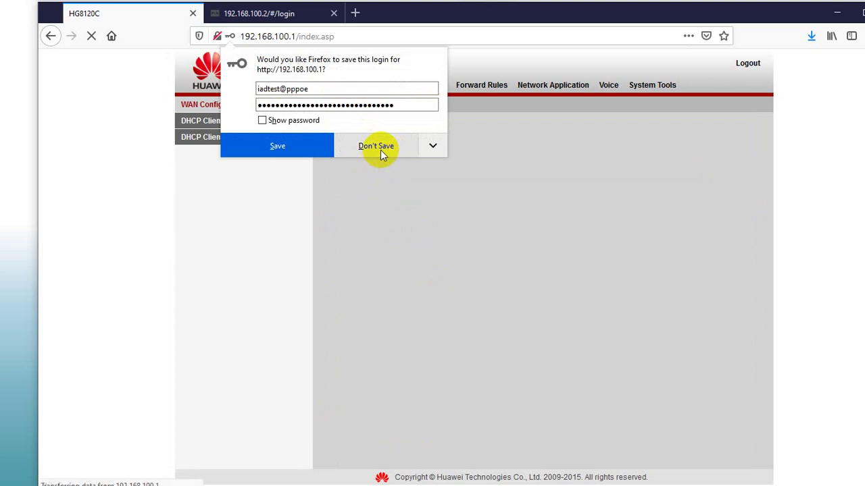
left_click(380, 149)
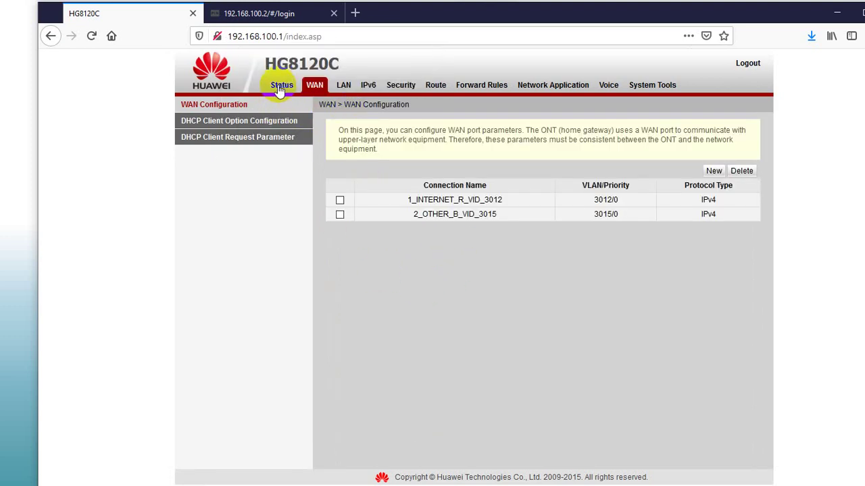
Examine the WAN status details of the VLAN 3012 internet connection and the VLAN 3015 bridge connection
left_click(281, 88)
left_click(215, 105)
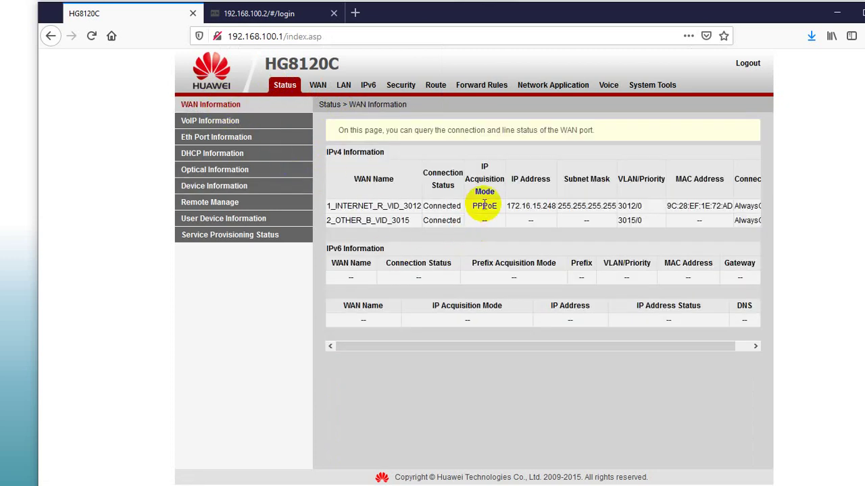
left_click_drag(531, 205, 575, 206)
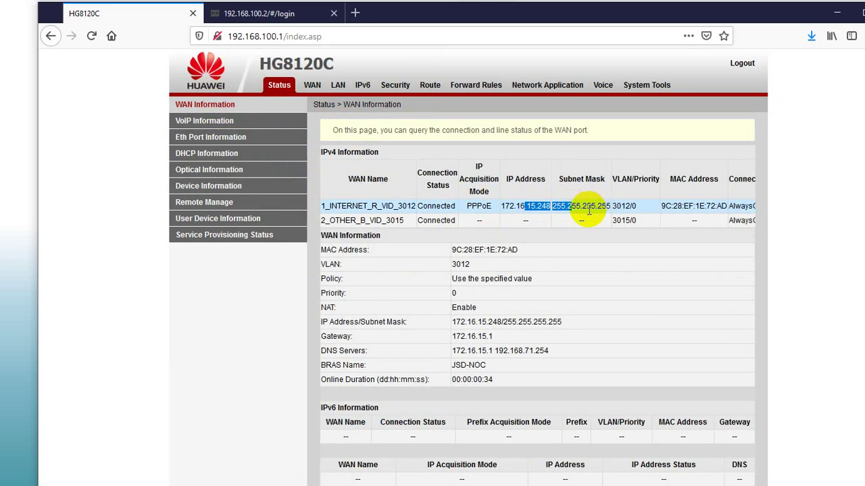
left_click_drag(478, 302, 545, 363)
left_click(550, 322)
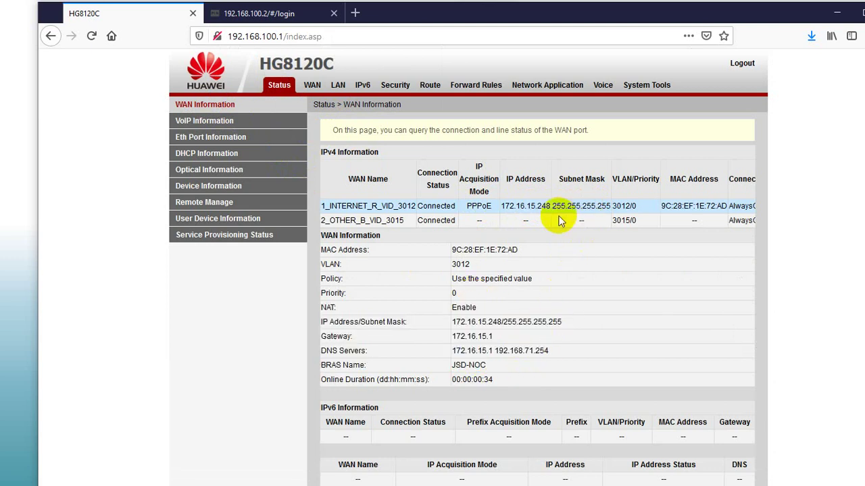
left_click(434, 220)
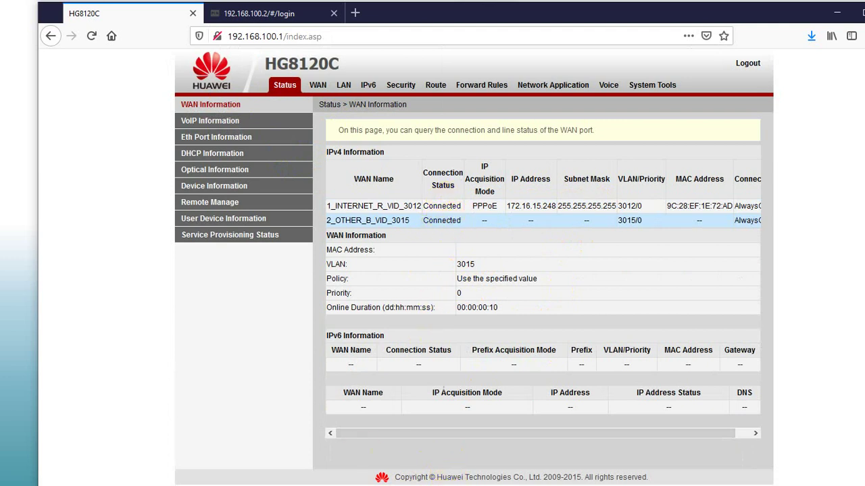
Switch to the Network Connections window and check the ONU adapter's status
mouse_move(419, 485)
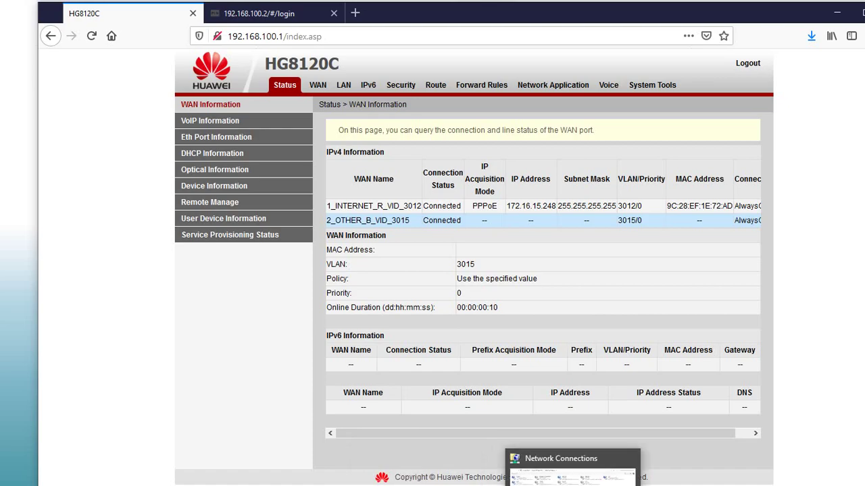
left_click(635, 485)
left_click(102, 132)
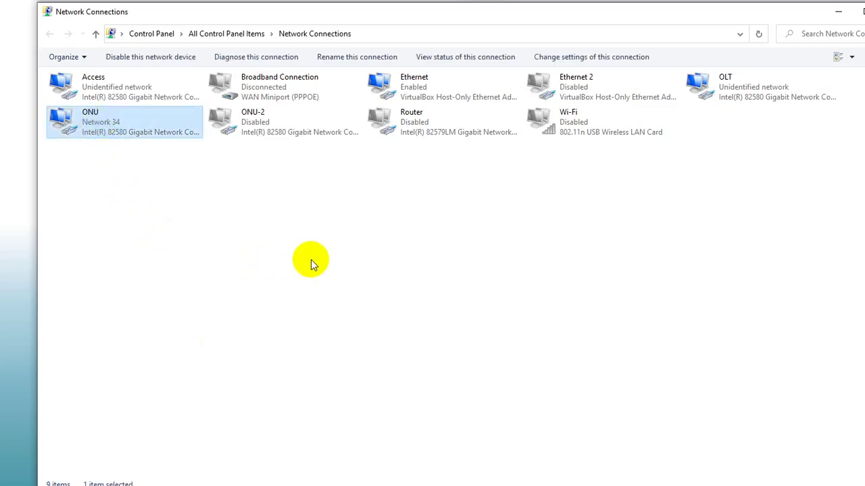
left_click(236, 274)
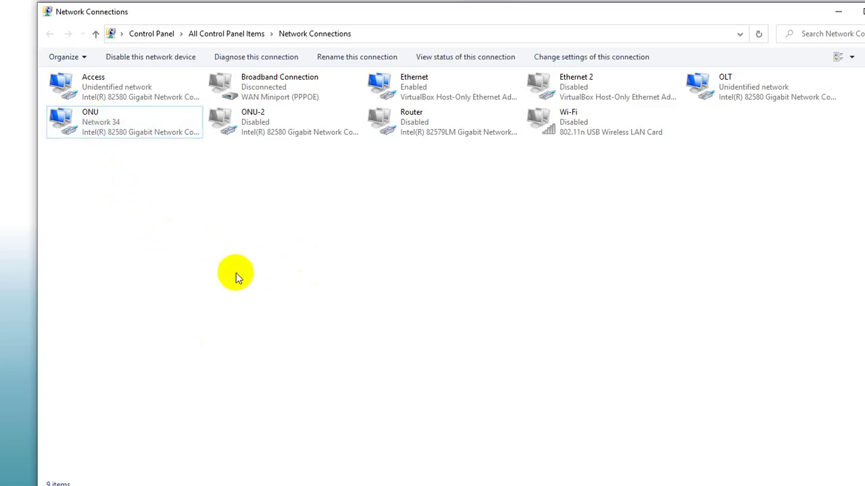
Switch back to Firefox and try to open the Speedtest site in a new tab
mouse_move(419, 485)
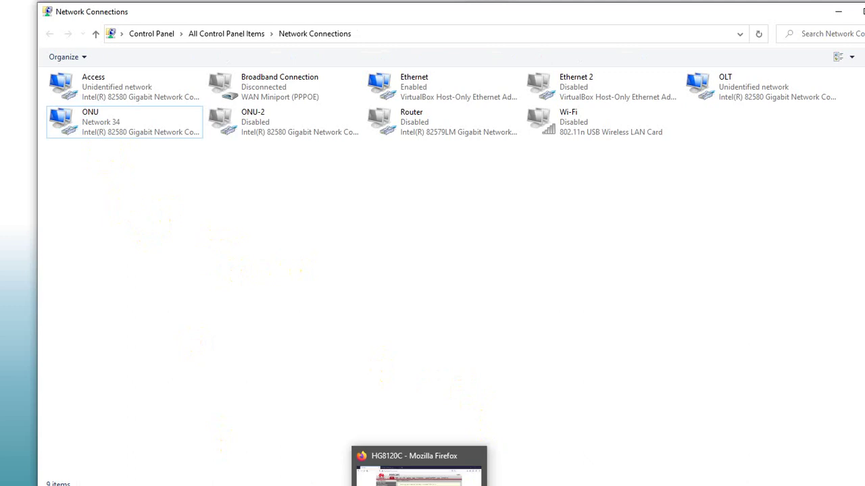
left_click(419, 473)
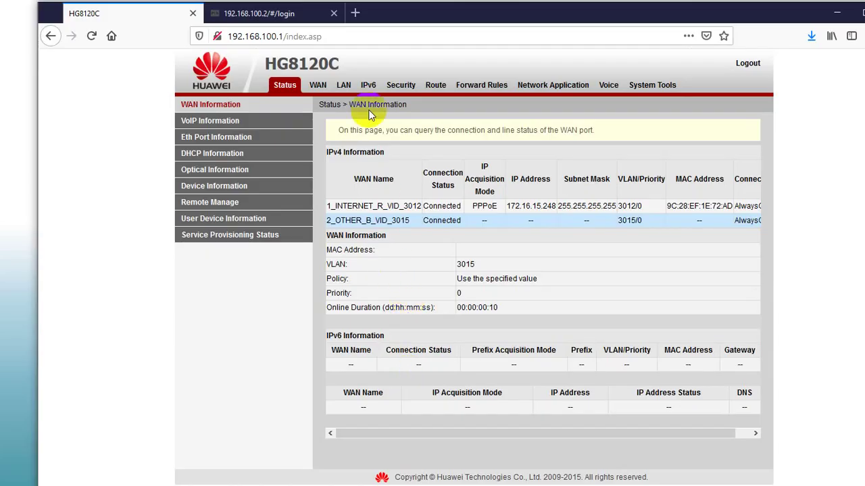
left_click(355, 13)
left_click(353, 36)
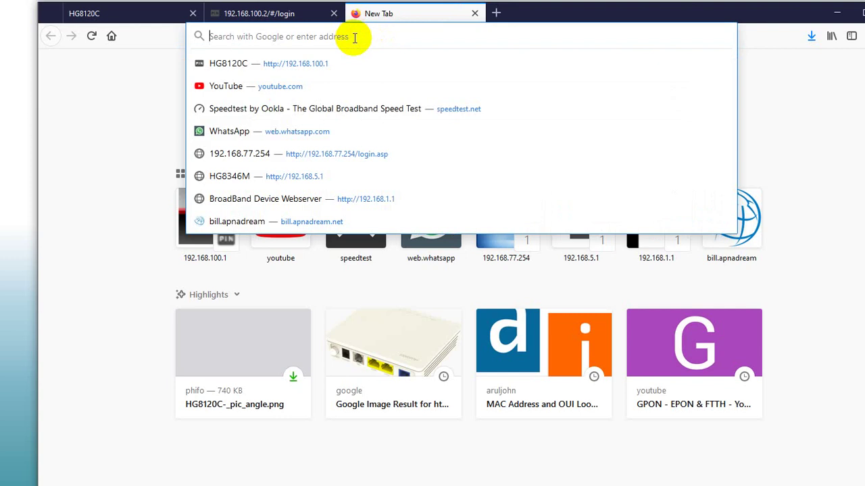
left_click(356, 243)
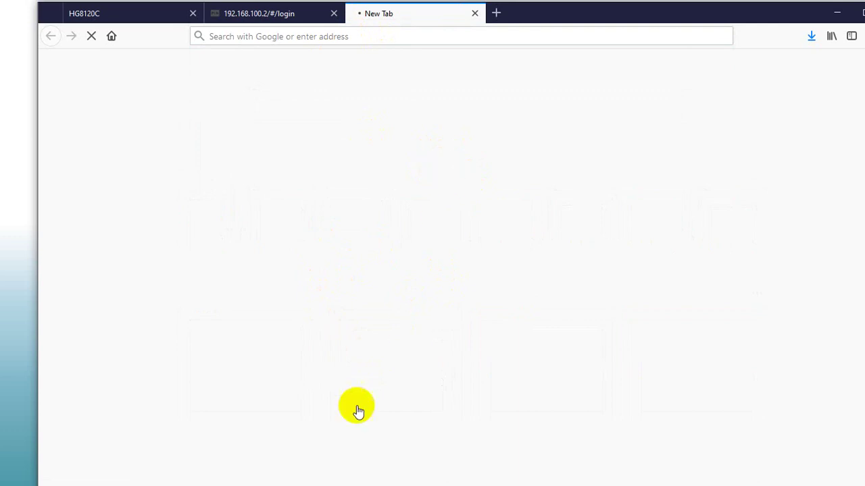
Switch to Network Connections and set the ONU adapter's IPv4 properties to obtain the IP address and DNS server automatically
mouse_move(418, 485)
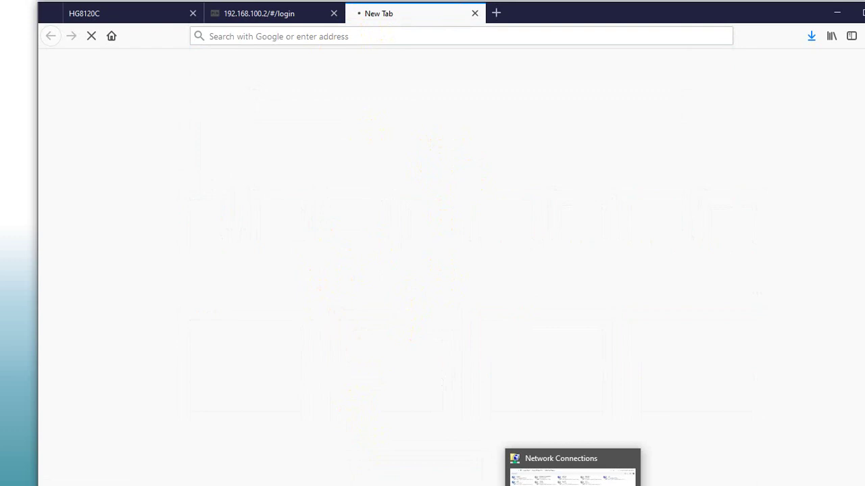
left_click(573, 485)
left_click(99, 121)
right_click(102, 119)
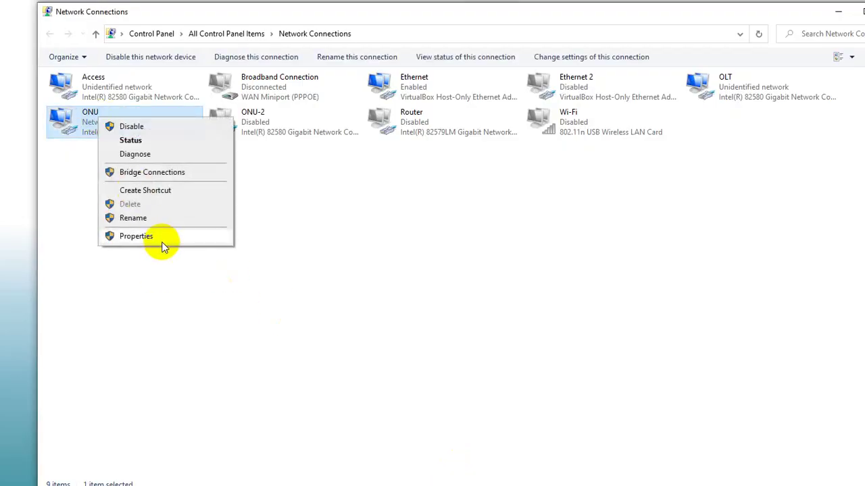
left_click(161, 242)
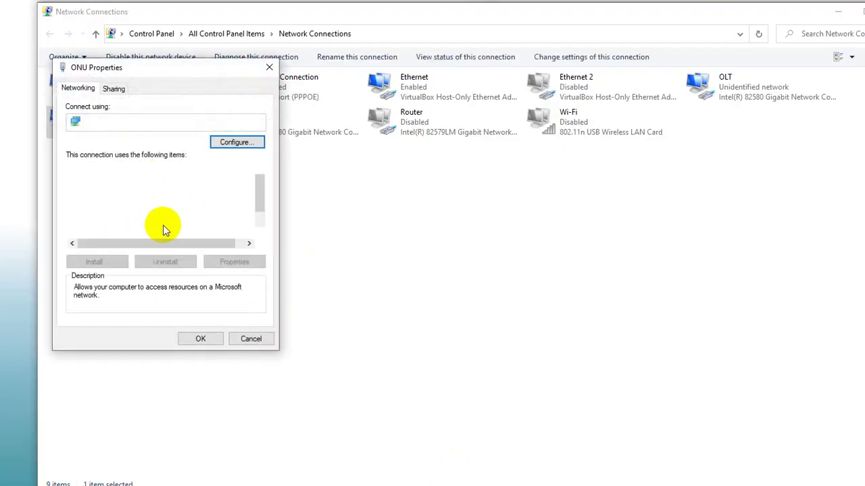
left_click(177, 212)
double_click(178, 212)
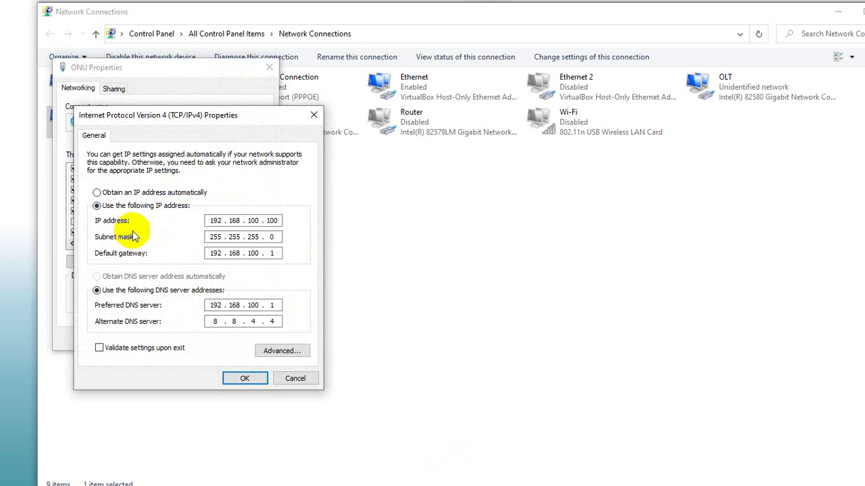
left_click(96, 192)
left_click(97, 276)
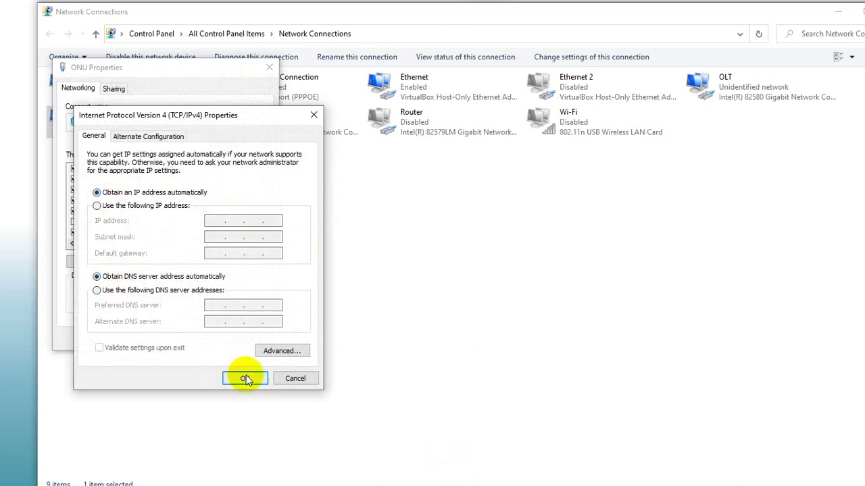
left_click(245, 378)
left_click(201, 339)
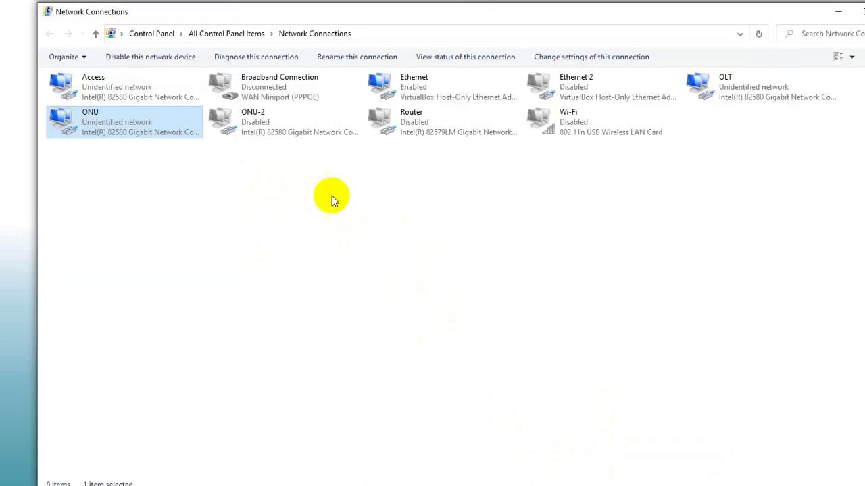
Connect the Broadband Connection through the Dial-up settings, signing in with the PPPoE user name and password
left_click(262, 88)
right_click(257, 90)
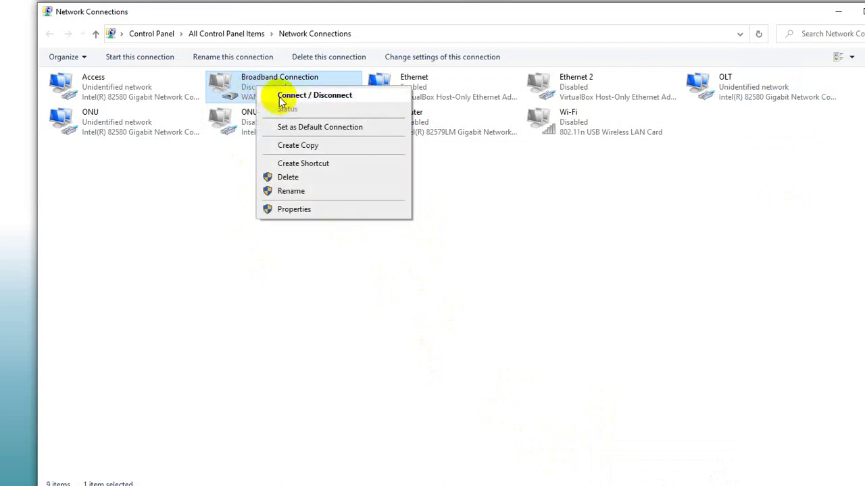
left_click(289, 94)
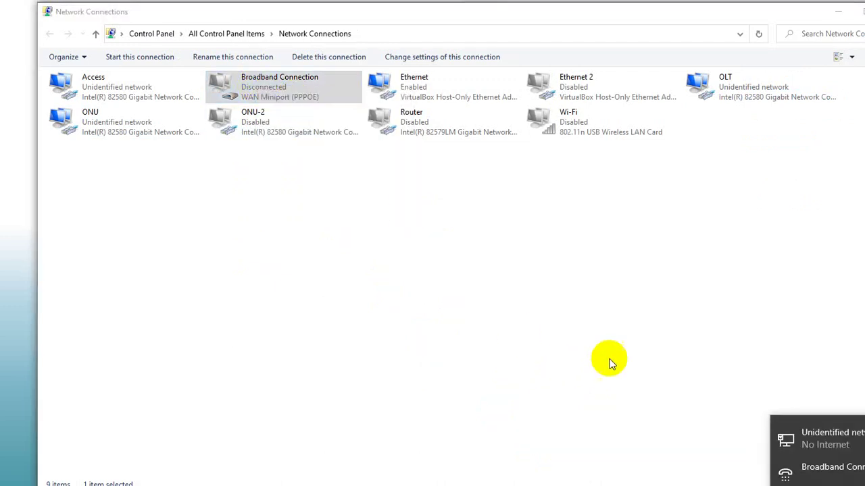
left_click(831, 470)
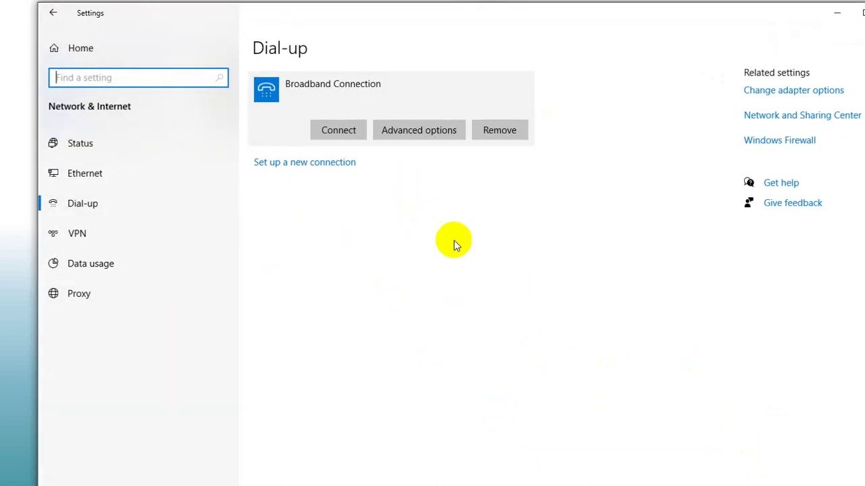
left_click(331, 131)
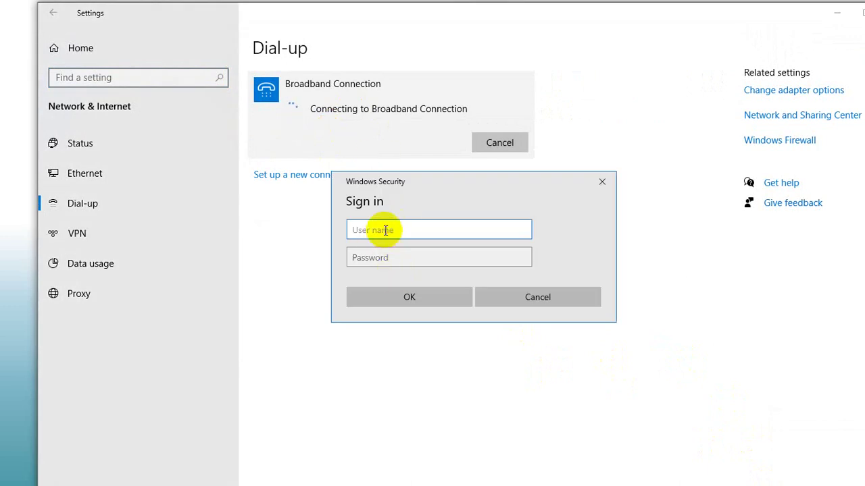
type("faisal")
key("Tab")
type("1")
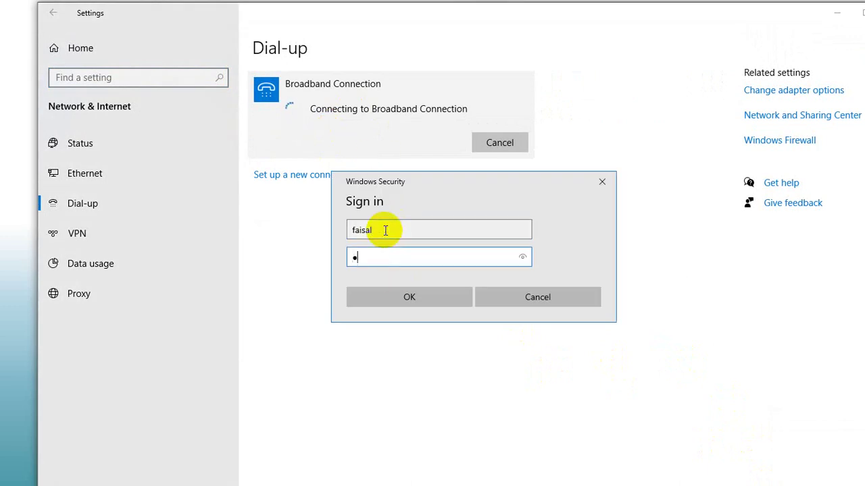
left_click(406, 299)
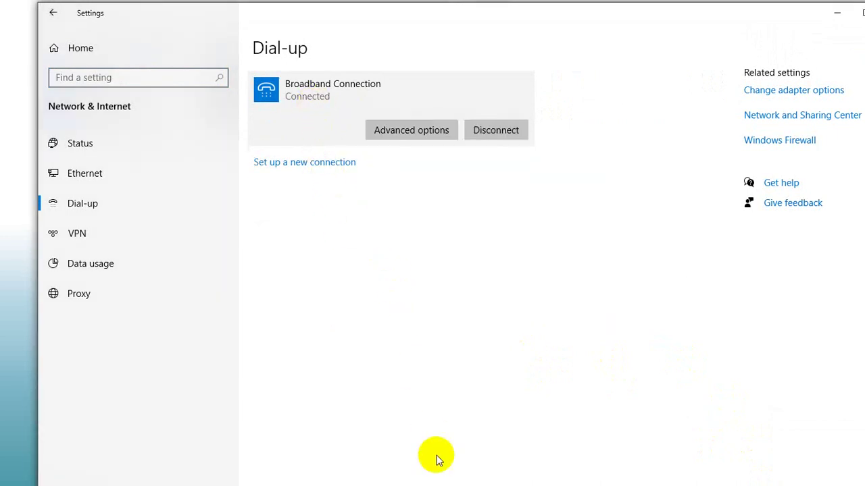
Switch to Firefox, reload speedtest.net, run a speed test over the broadband connection and close its tab
key("alt+Tab")
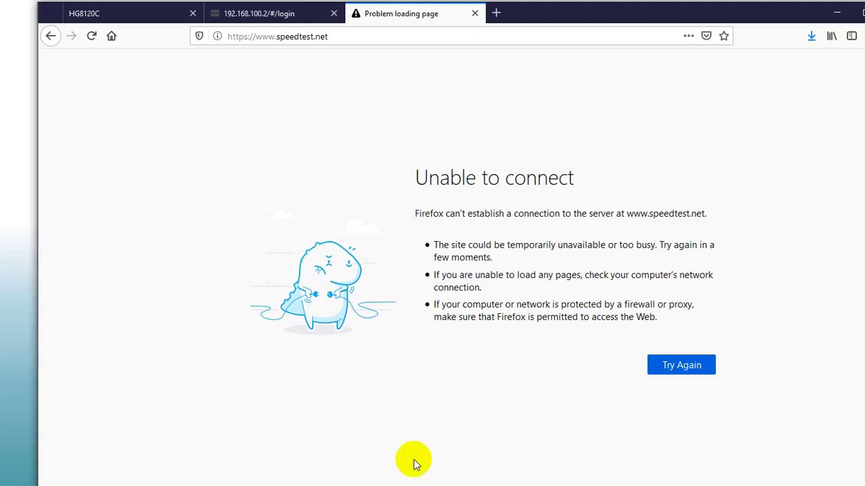
left_click(344, 36)
key("Return")
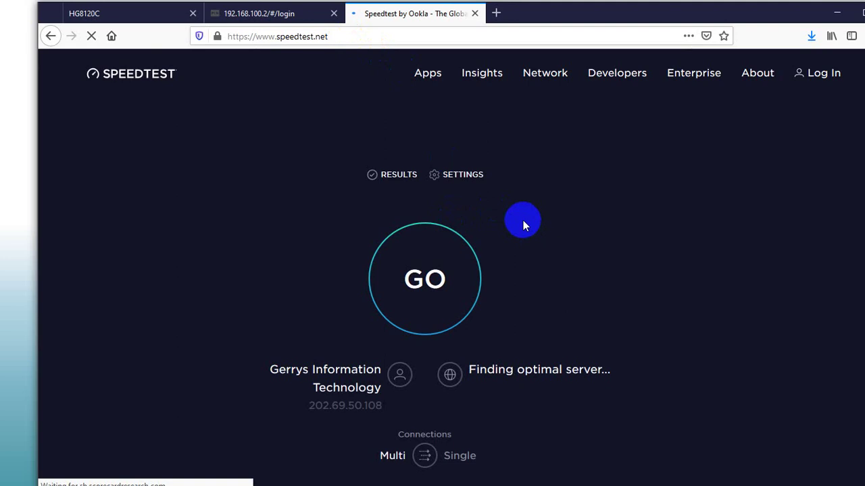
left_click(476, 267)
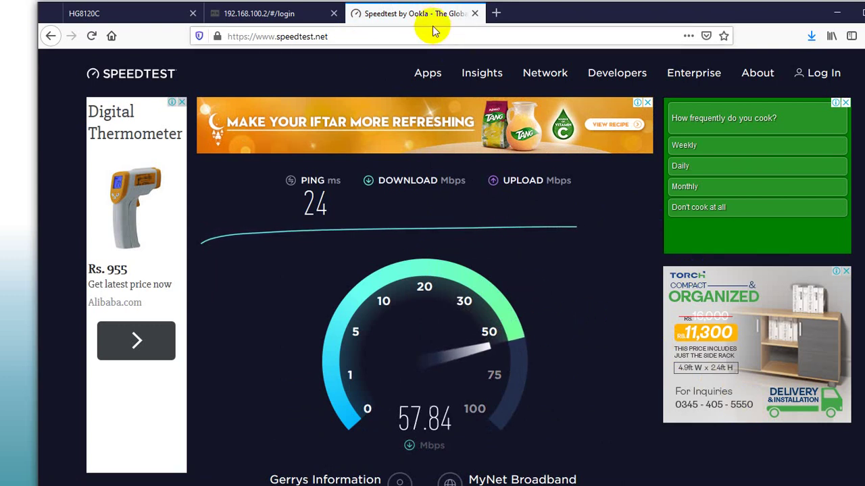
middle_click(365, 20)
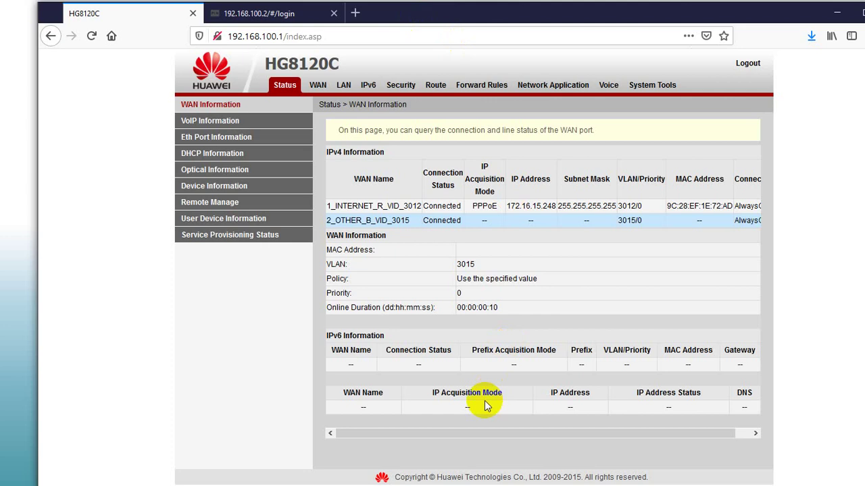
Switch to the Dial-up settings, disconnect the Broadband Connection and return to the ONU adapter in Network Connections
key("alt+Tab")
left_click(486, 129)
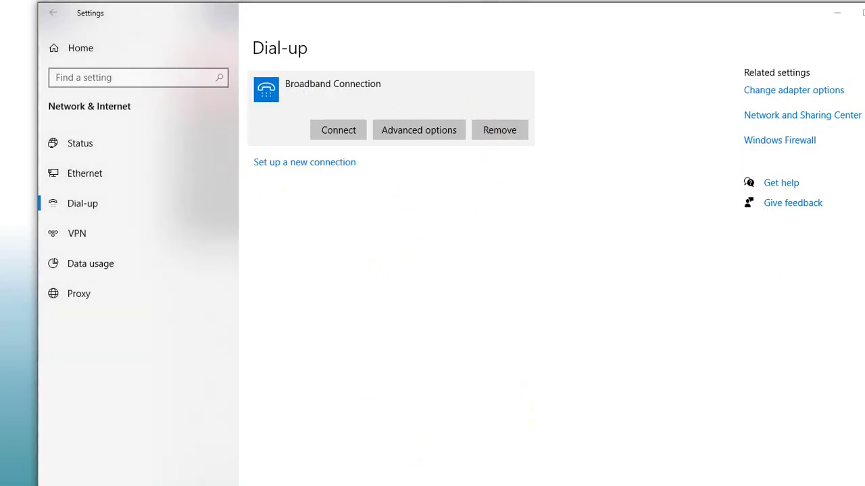
key("alt+Tab")
left_click(145, 128)
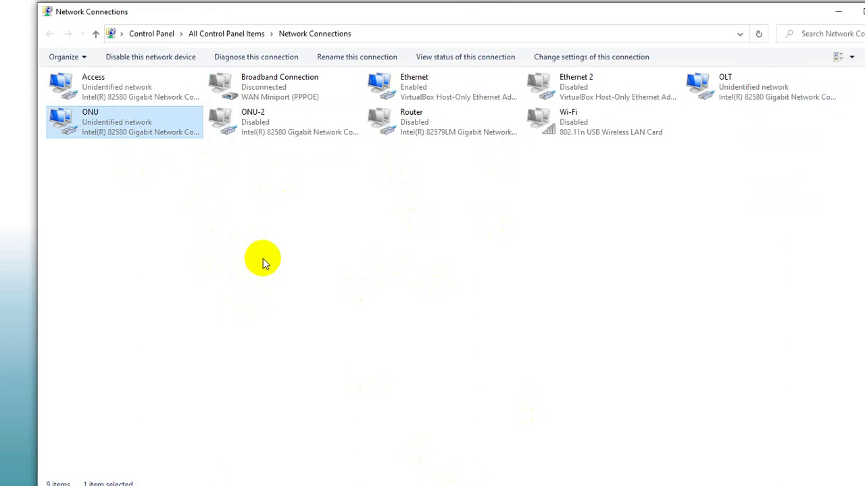
left_click(190, 219)
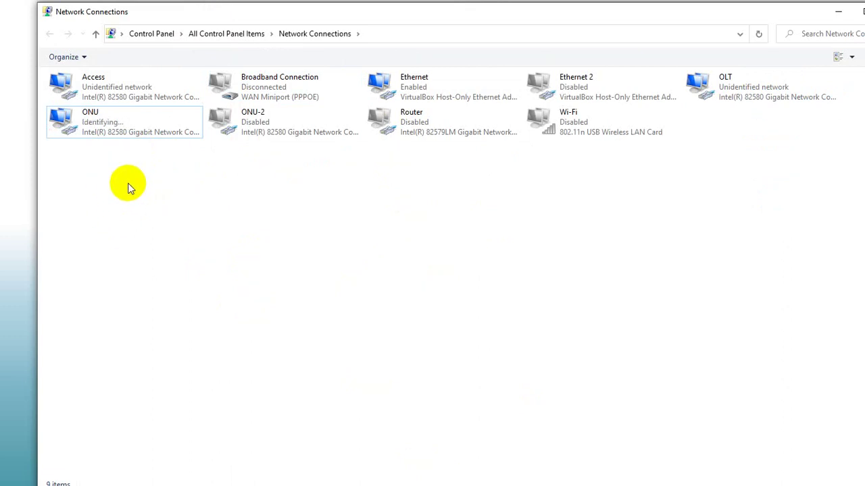
Check the ONU adapter's network connection details for its IPv4 address and default gateway, and close the status windows
left_click(119, 133)
right_click(105, 125)
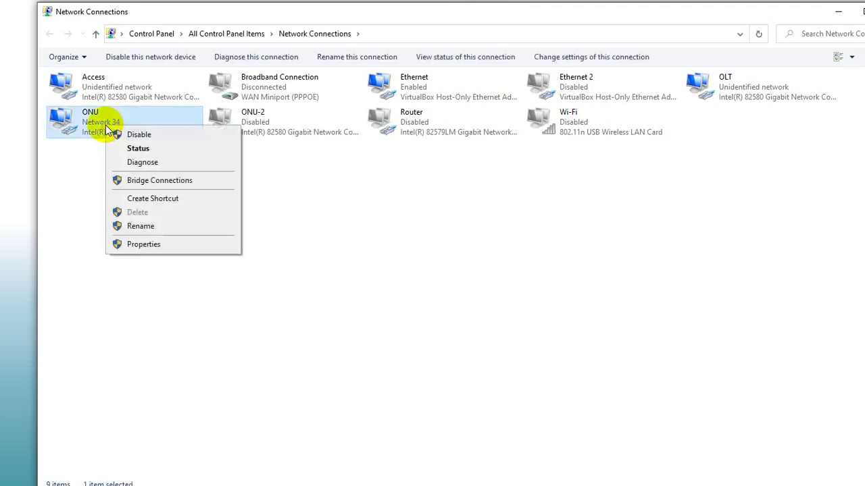
left_click(138, 148)
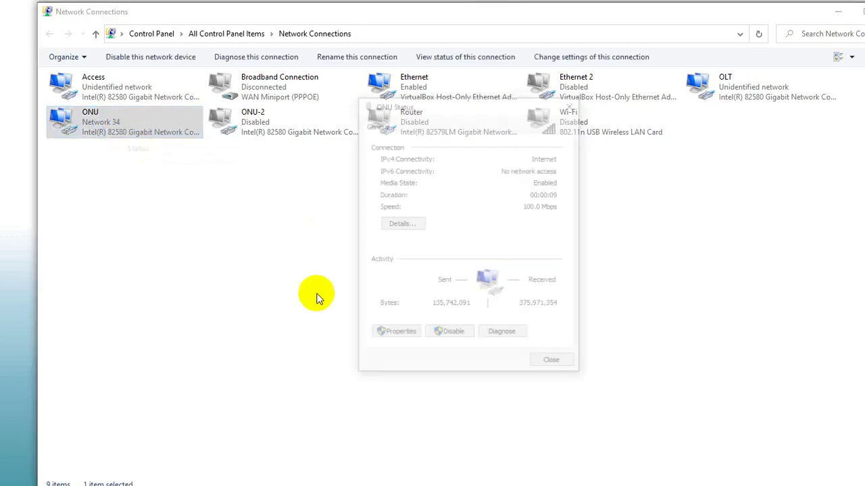
left_click(393, 227)
left_click(474, 215)
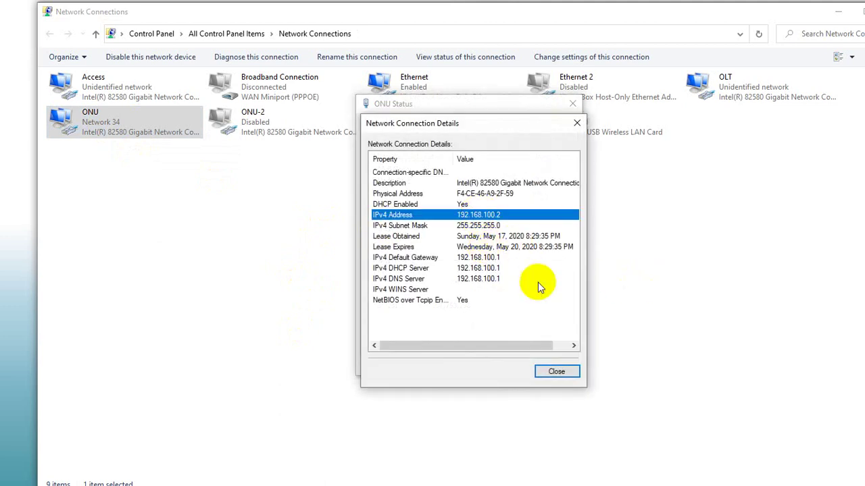
left_click(467, 257)
key("Escape")
key("Escape")
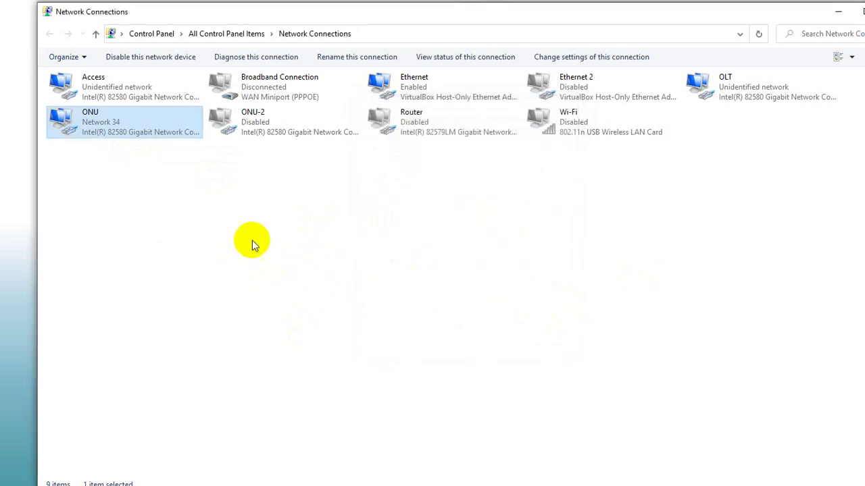
Switch to Firefox, open the Speedtest site in a new tab and run a speed test over the routed connection
key("alt+Tab")
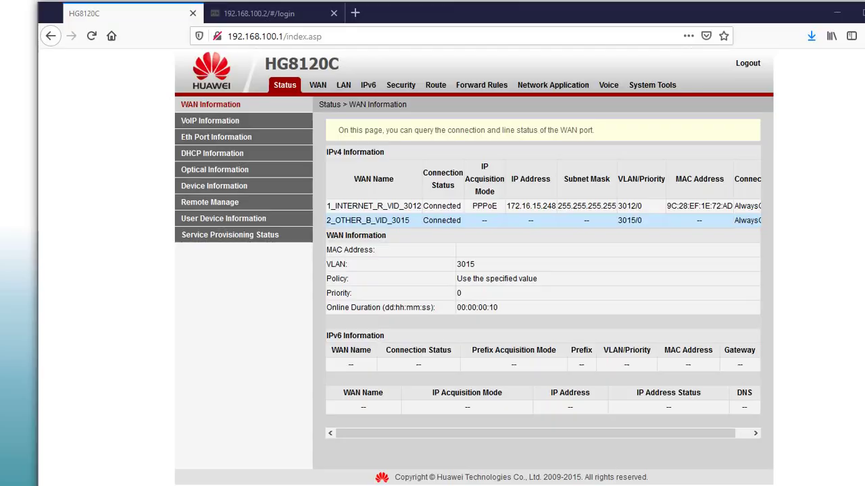
left_click(357, 14)
left_click(357, 238)
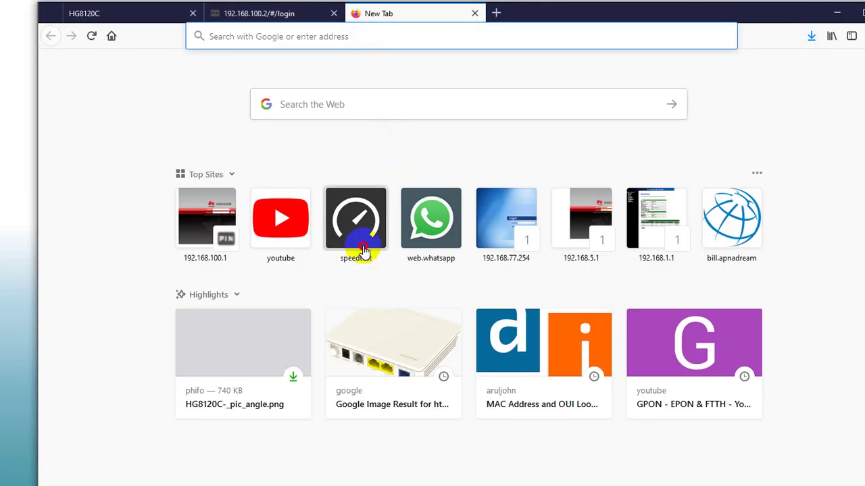
left_click(457, 156)
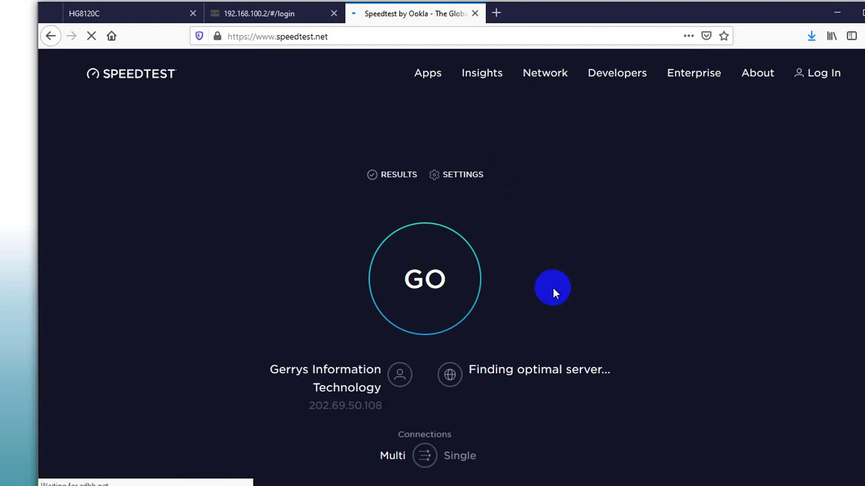
left_click(443, 302)
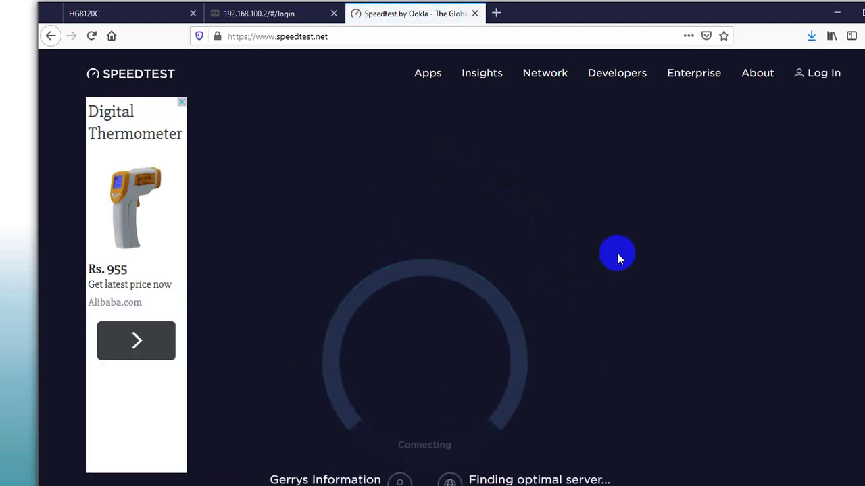